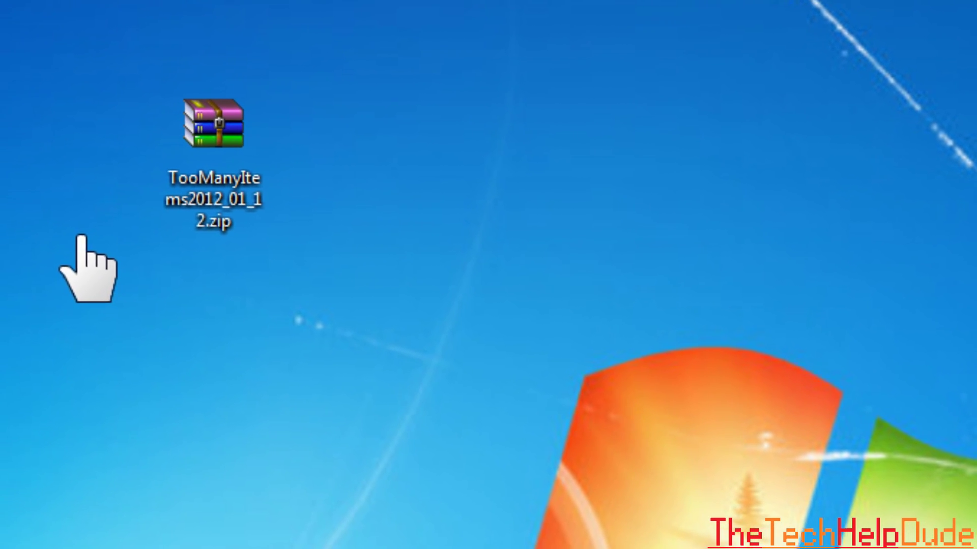
Open the %appdata% folder through the Run dialog.
left_click_drag(126, 243, 332, 6)
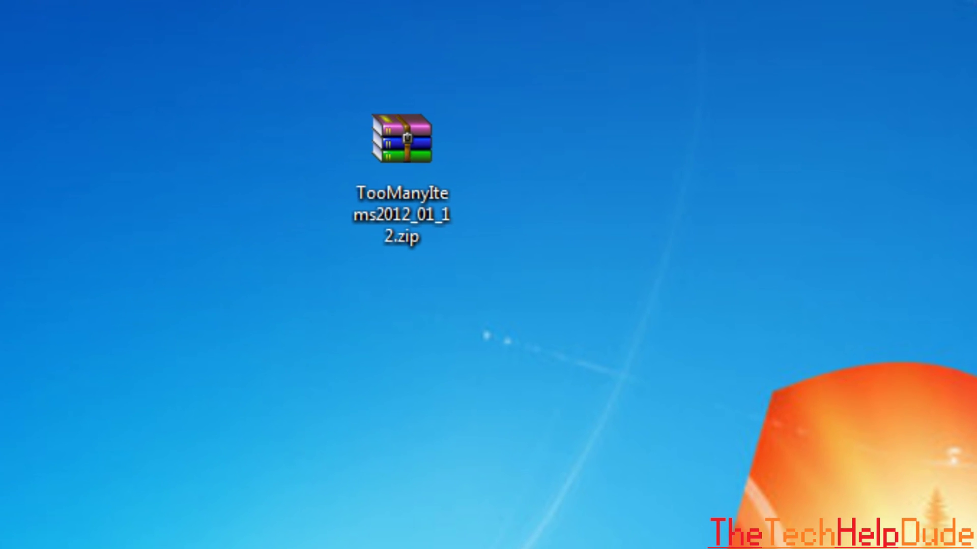
key("super")
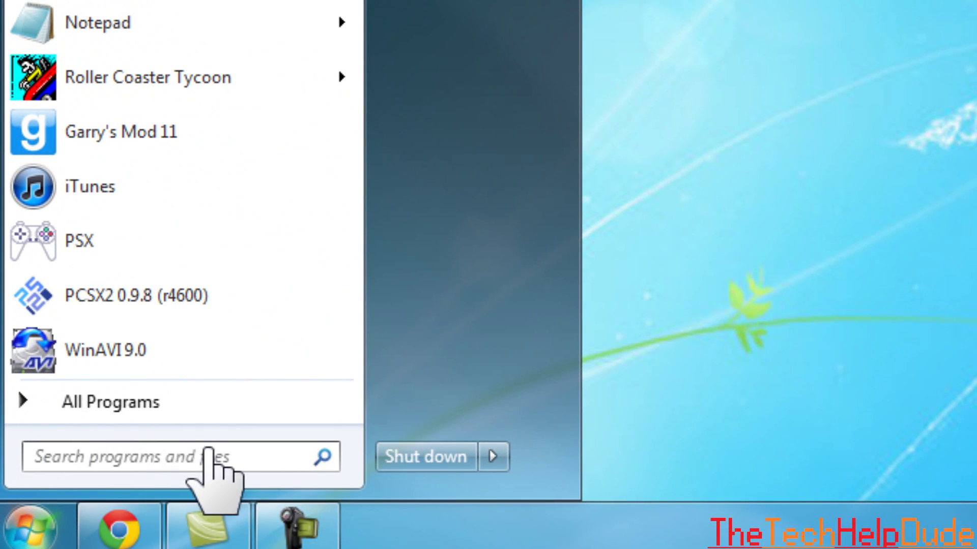
type("ru")
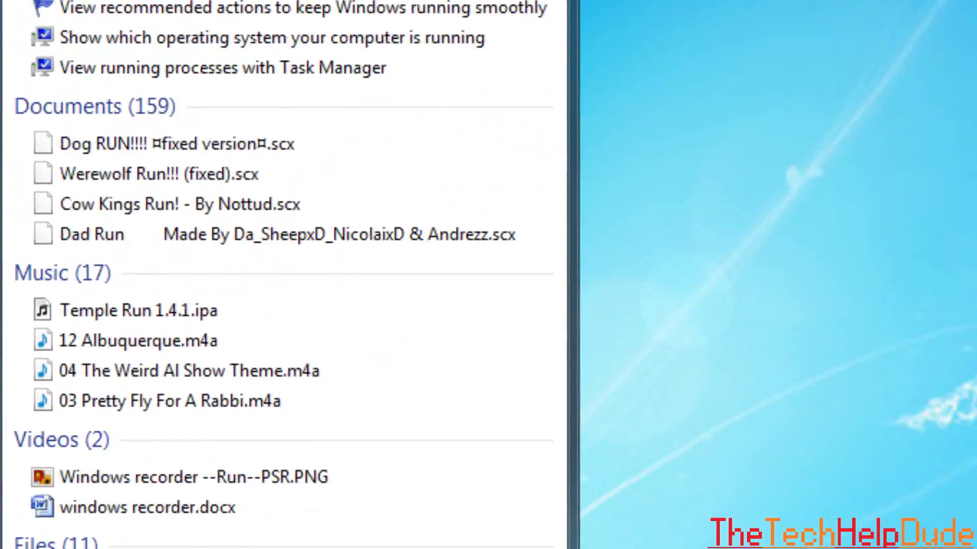
left_click(315, 32)
type("%")
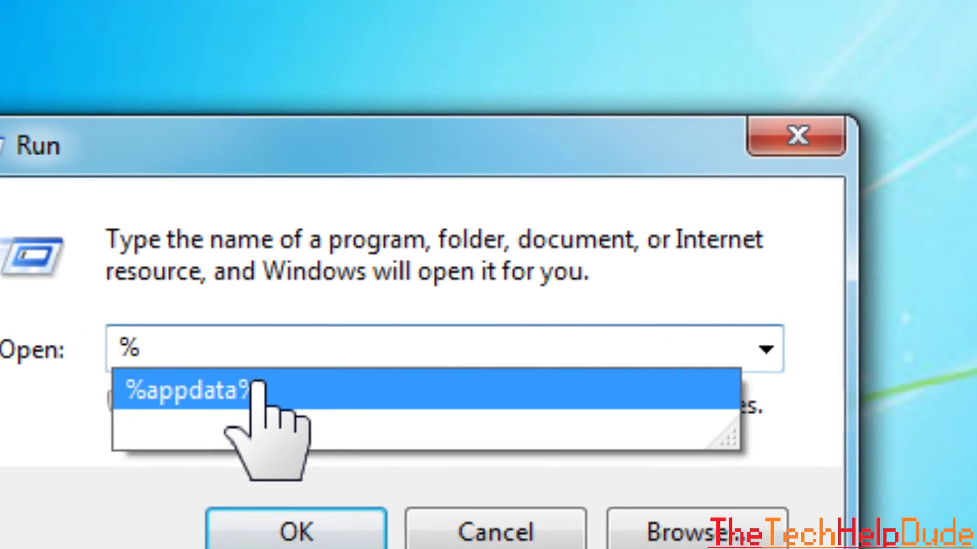
left_click(222, 401)
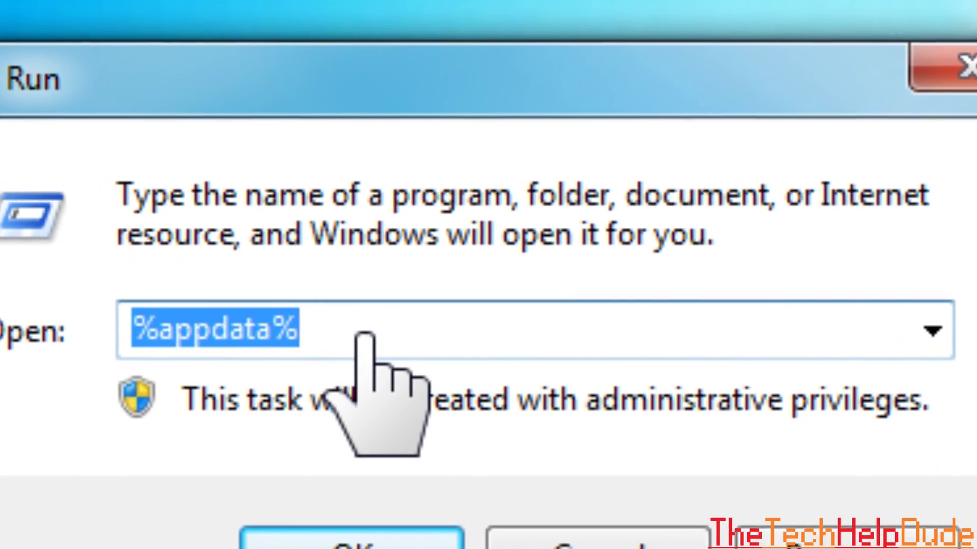
left_click(365, 337)
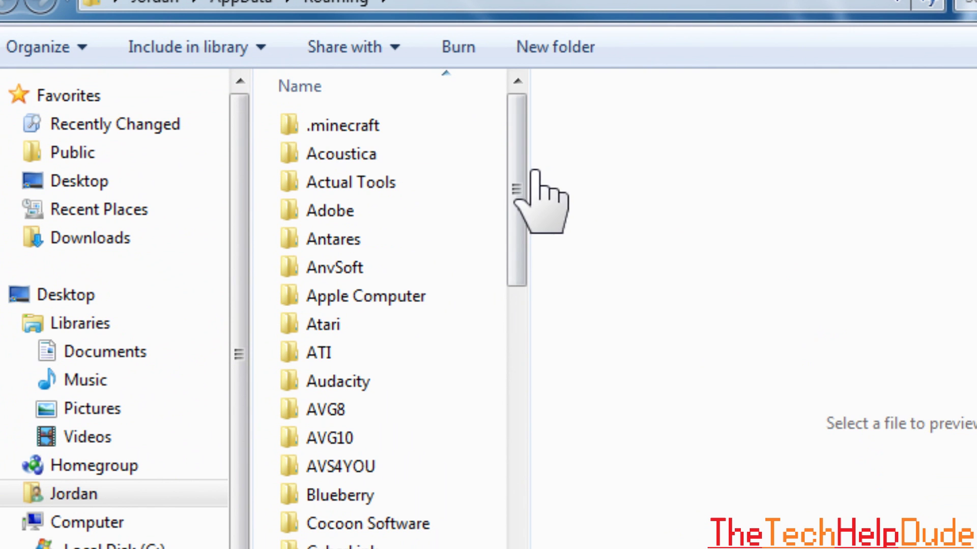
Widen the file list to show its detail columns, and open the bin folder inside .minecraft.
left_click_drag(529, 175, 916, 208)
left_click(337, 122)
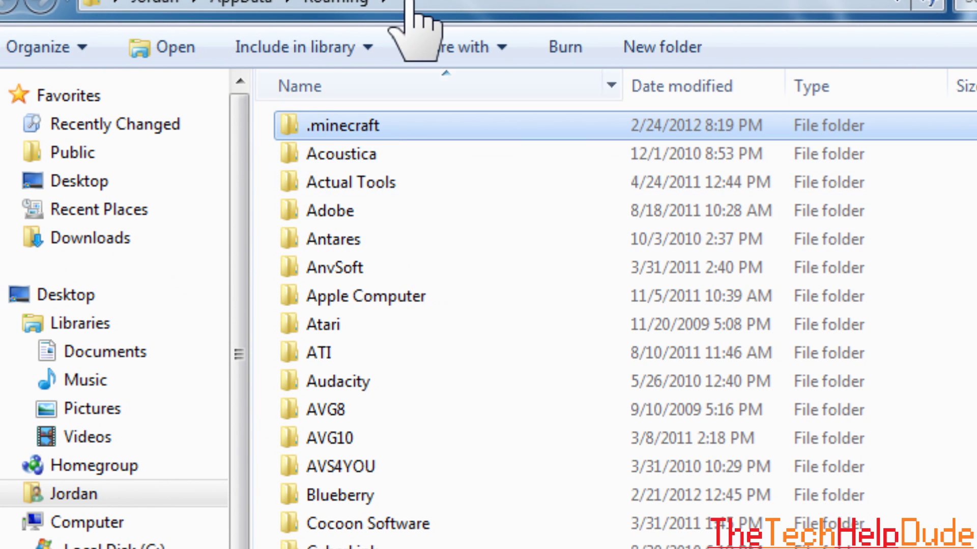
scroll(386, 292, "down", 2)
scroll(387, 293, "up", 1)
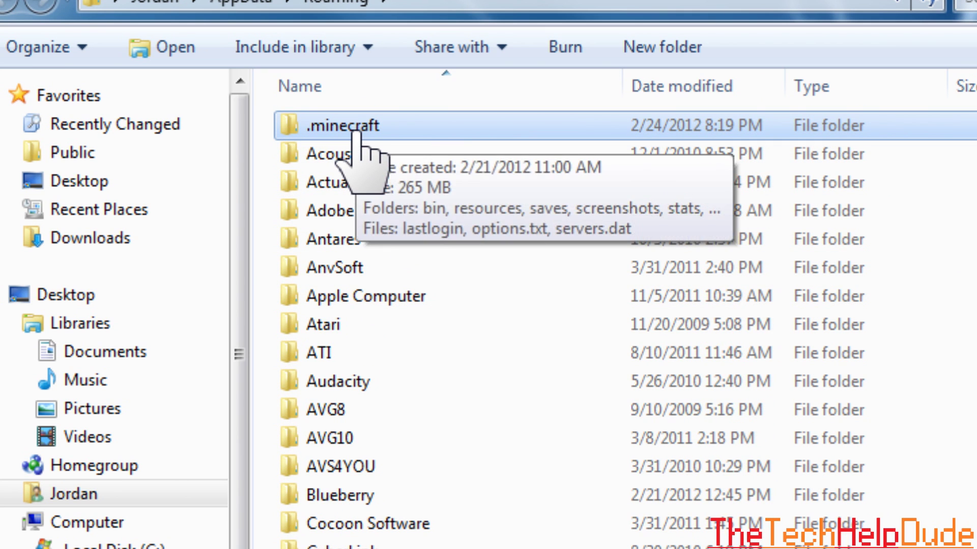
double_click(355, 134)
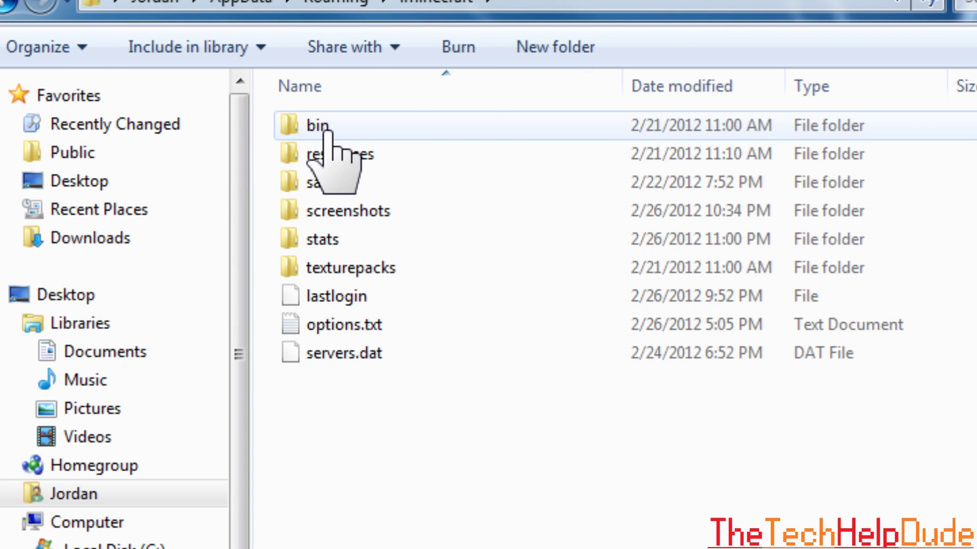
double_click(391, 126)
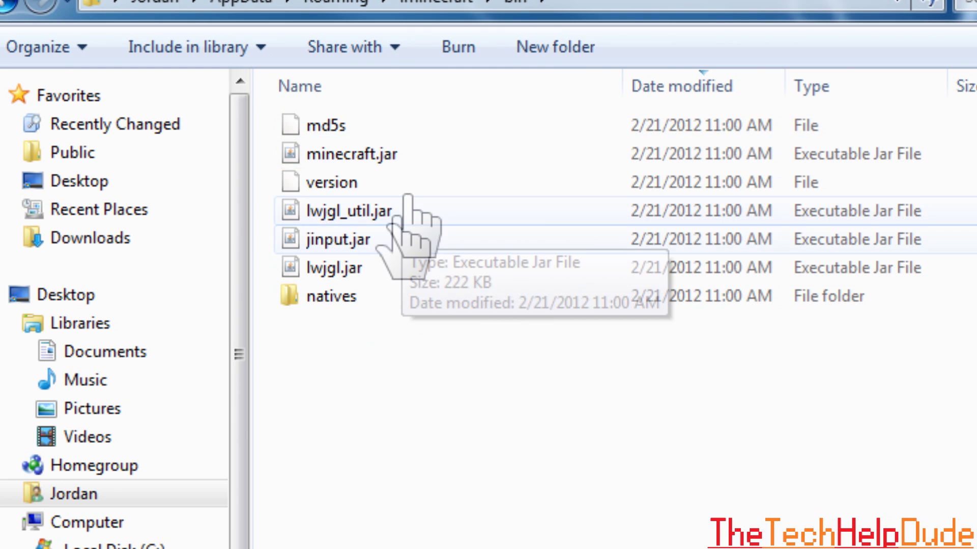
Open minecraft.jar as an archive in WinRAR and move its window clear of the TooManyItems zip on the desktop.
left_click(361, 155)
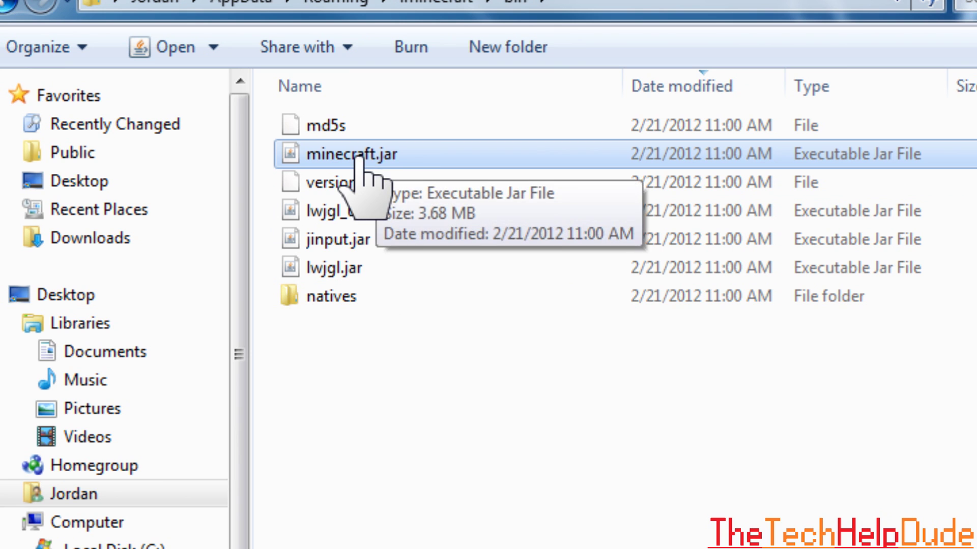
right_click(358, 157)
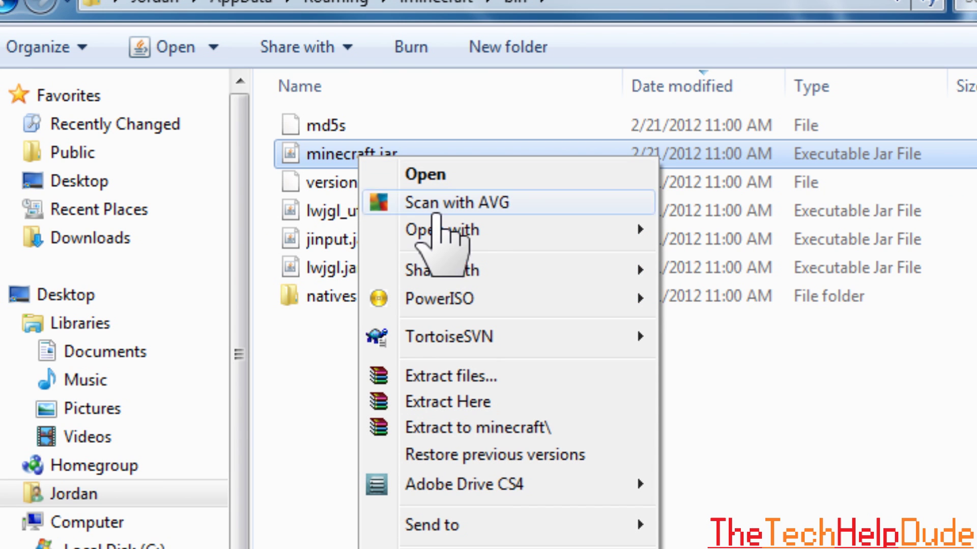
mouse_move(454, 230)
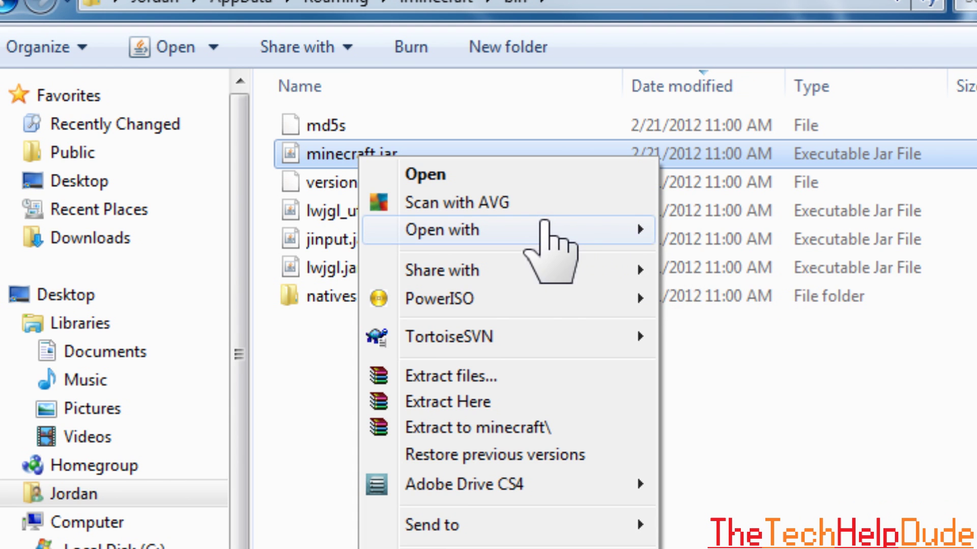
mouse_move(551, 240)
left_click(711, 261)
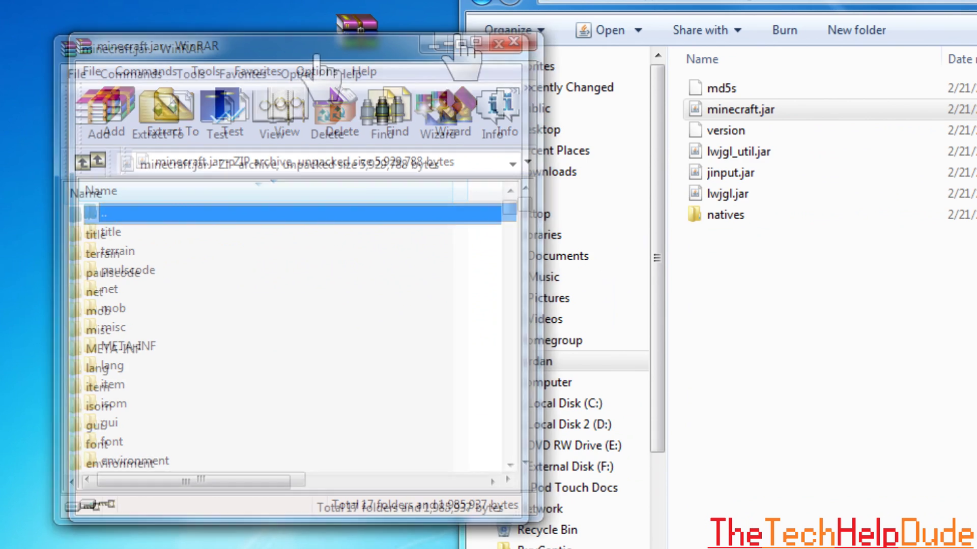
left_click_drag(463, 44, 974, 1)
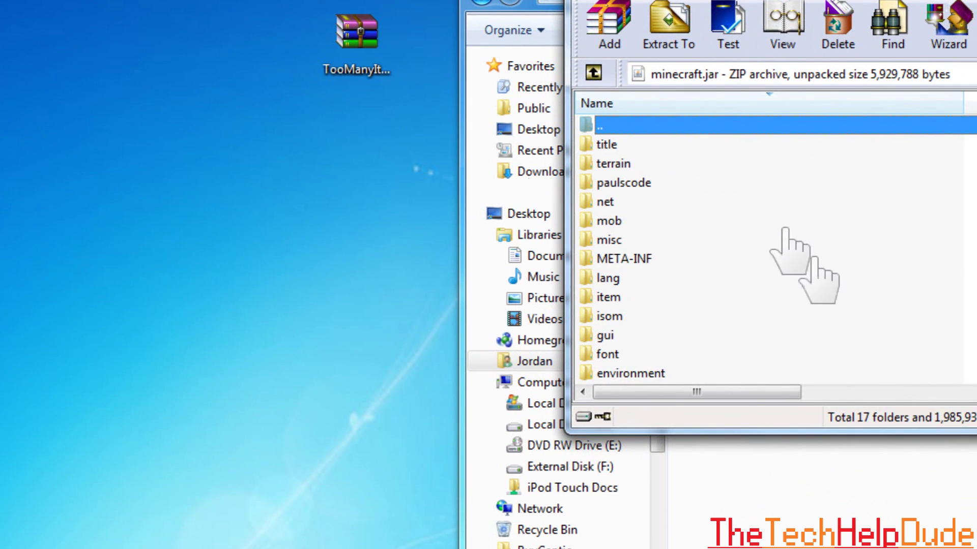
Look through the folders and class files in the minecraft.jar archive.
scroll(693, 316, "down", 15)
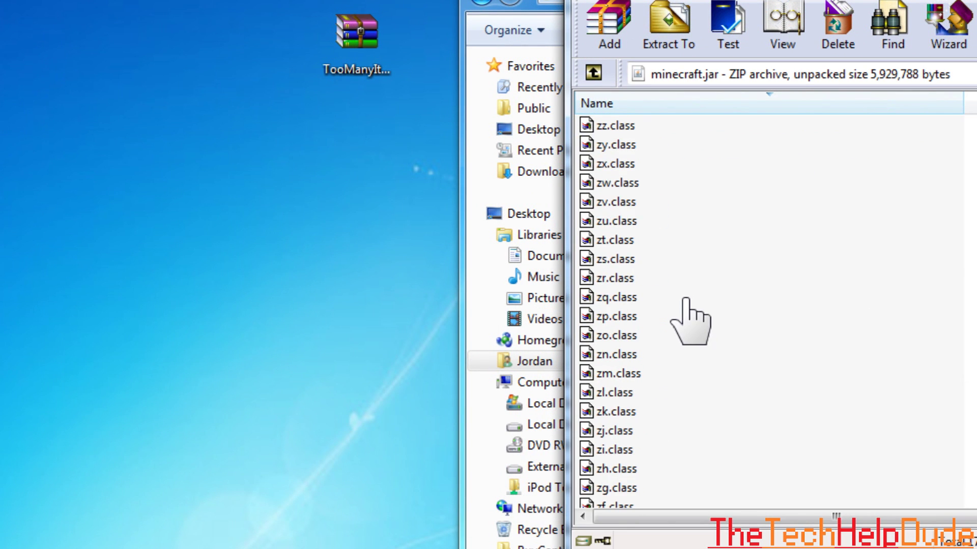
scroll(671, 279, "down", 20)
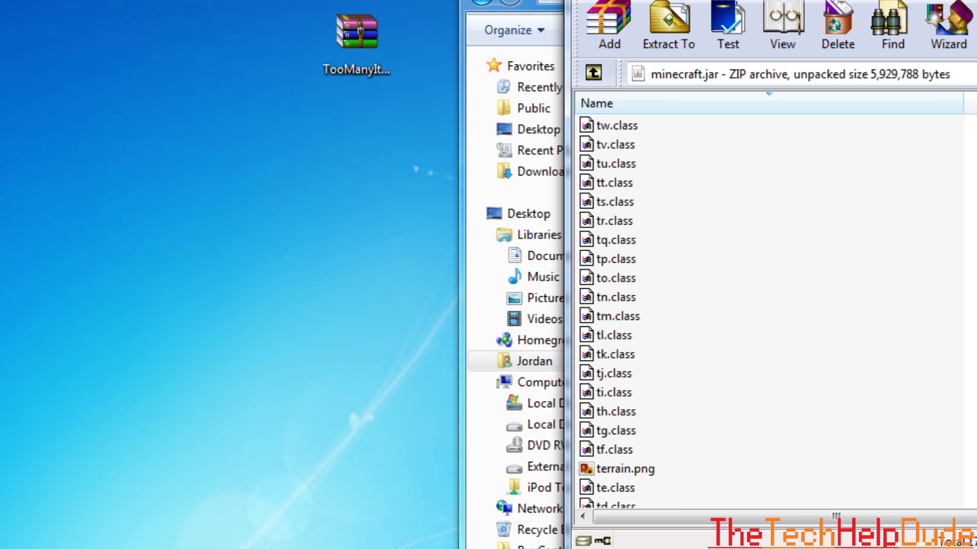
scroll(768, 310, "down", 20)
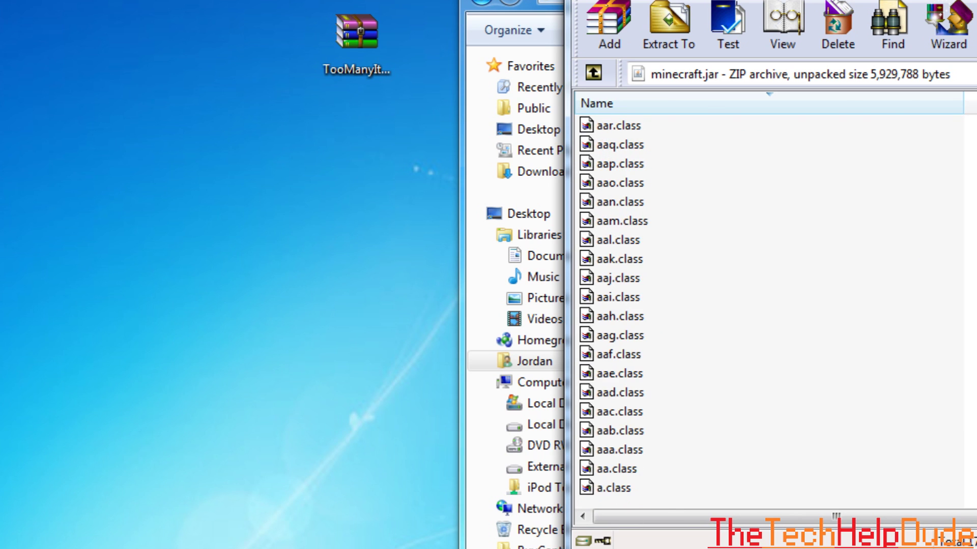
key("Home")
scroll(850, 257, "down", 7)
scroll(798, 283, "up", 7)
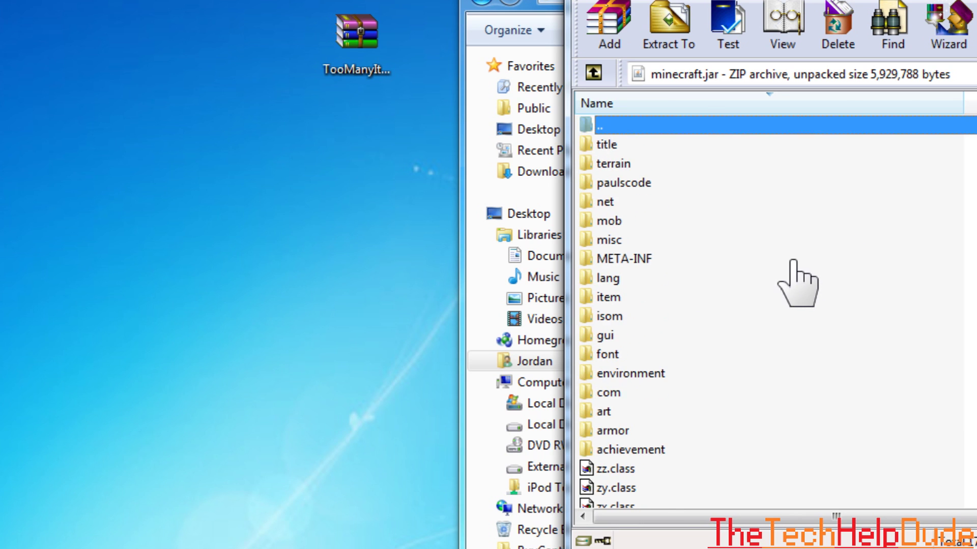
scroll(693, 262, "down", 6)
scroll(712, 305, "up", 6)
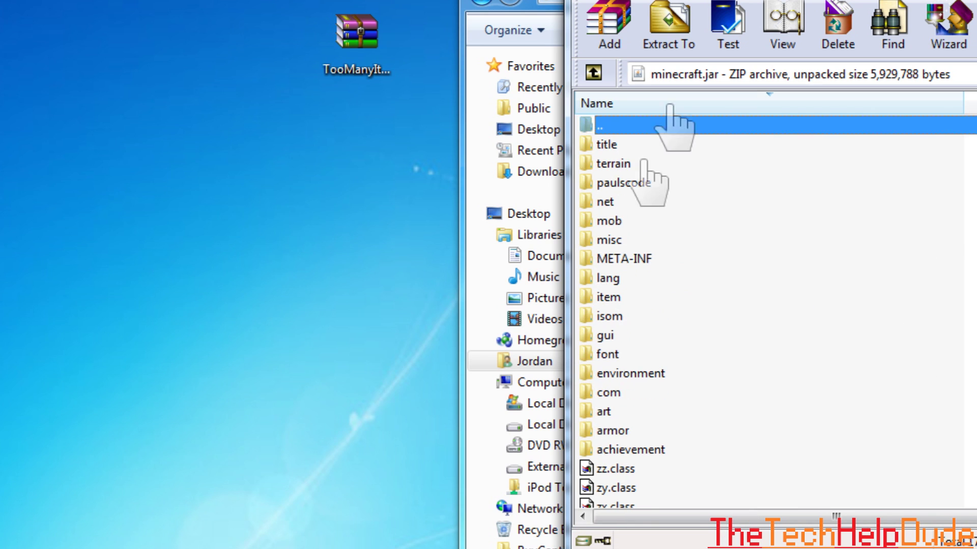
Inspect the contents of the META-INF folder in minecraft.jar and delete that folder from the archive.
left_click(645, 258)
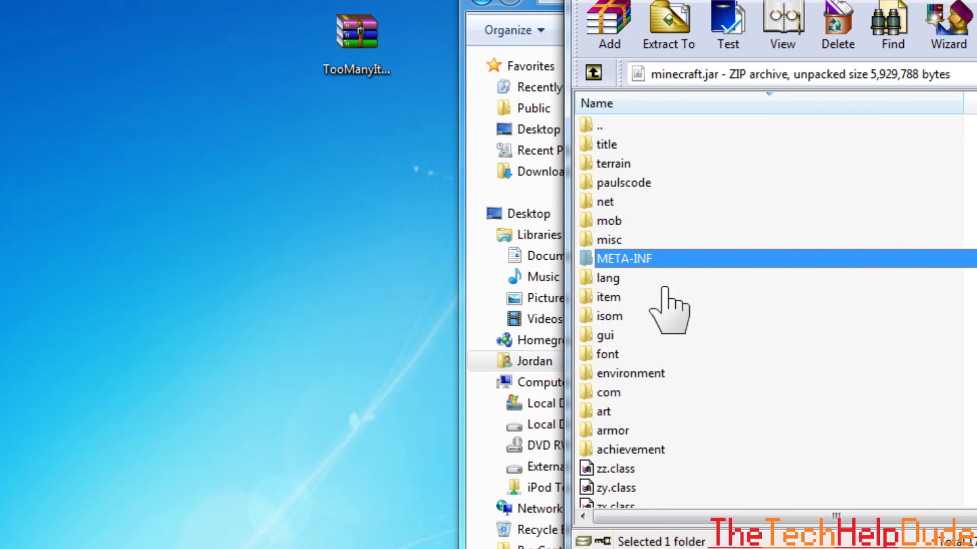
right_click(642, 266)
double_click(617, 261)
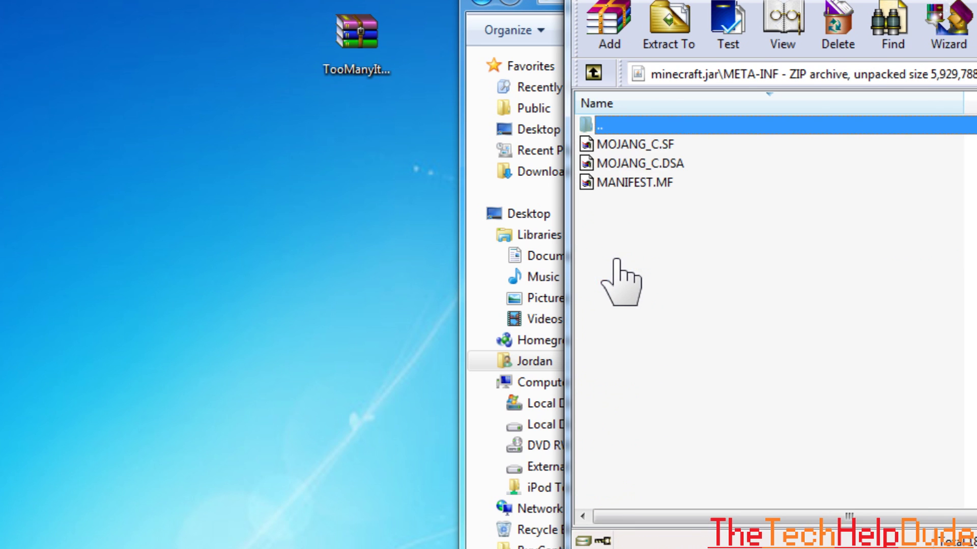
double_click(633, 128)
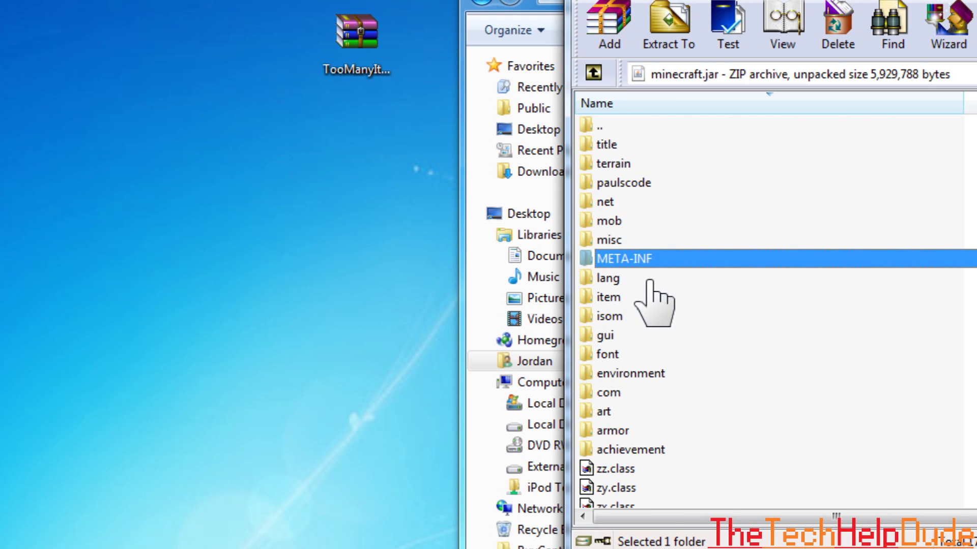
key("Delete")
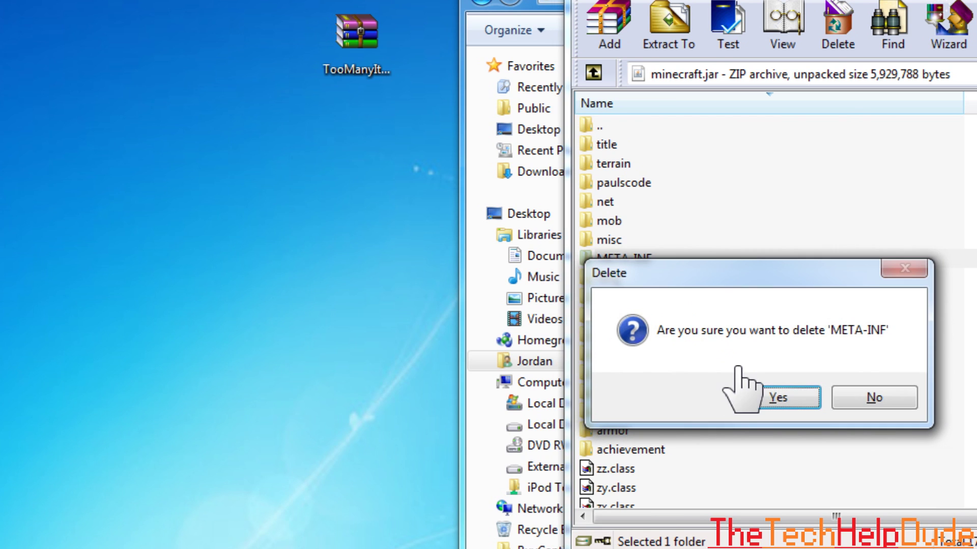
left_click(775, 391)
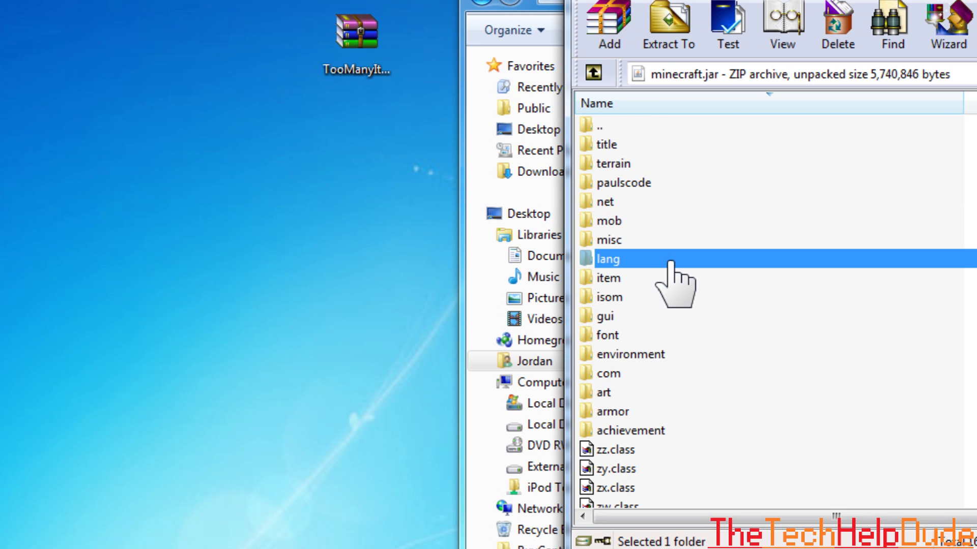
Open TooManyItems2012_01_12.zip from the desktop and arrange its enlarged window beside the minecraft.jar archive.
left_click(359, 59)
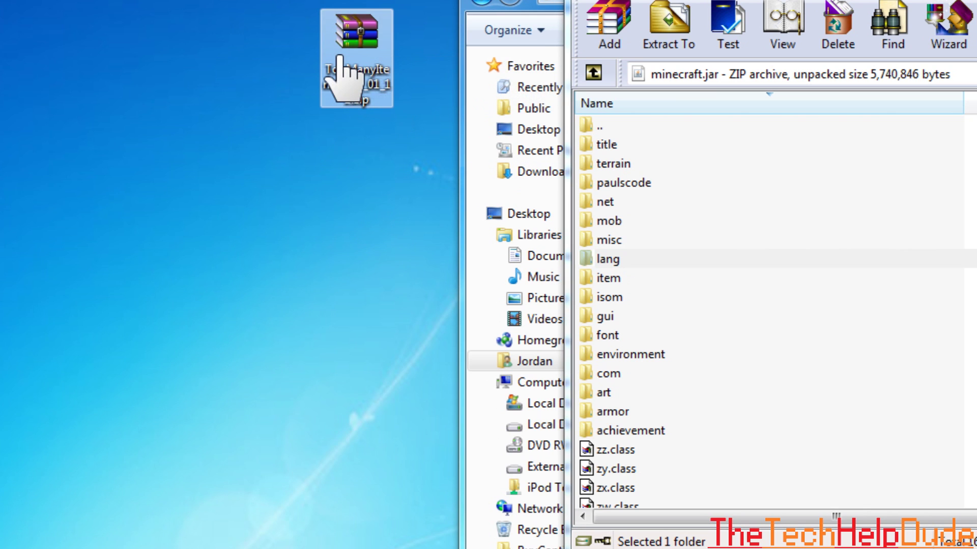
double_click(368, 60)
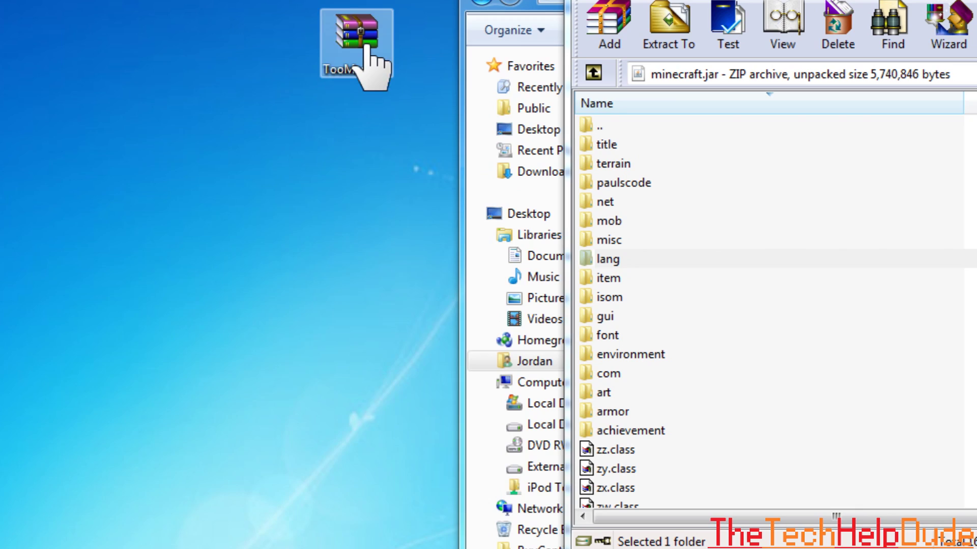
left_click_drag(298, 68, 112, 3)
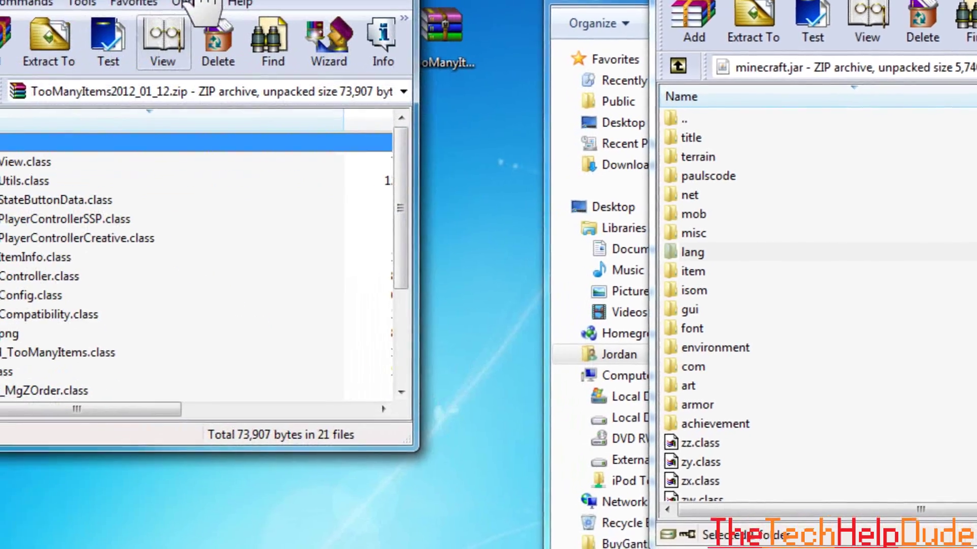
left_click_drag(456, 445, 647, 539)
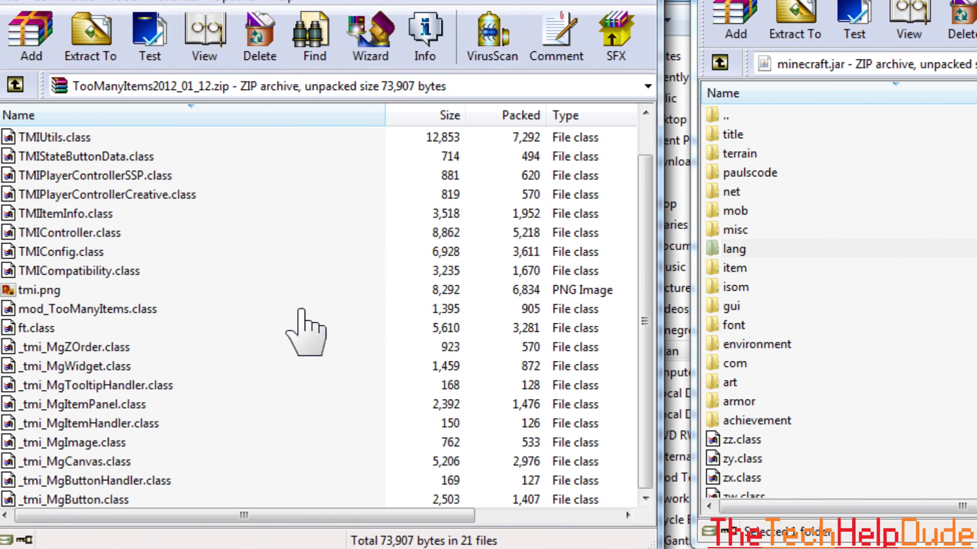
Copy all files from TooManyItems2012_01_12.zip, TMIView.class through _tmi_MgButton.class, into the root of the minecraft.jar archive.
left_click(824, 244)
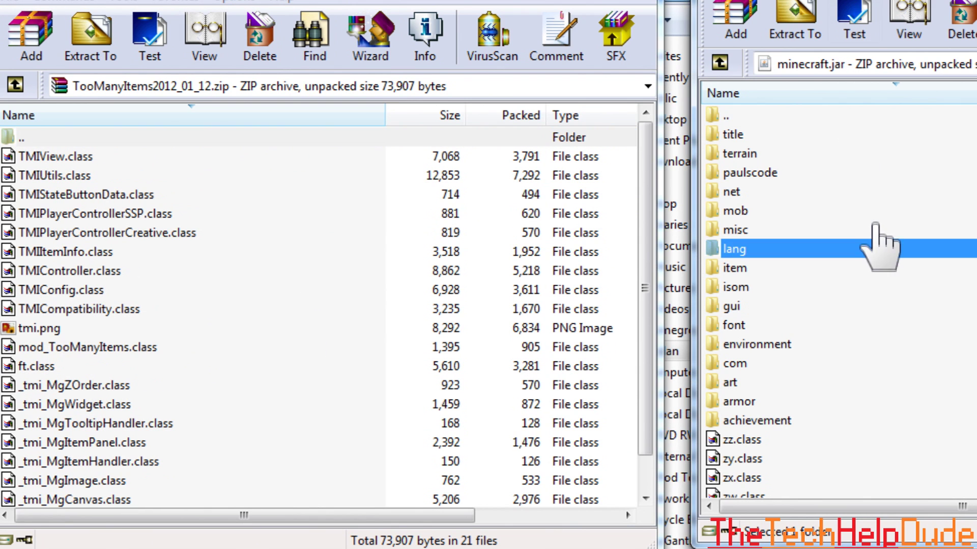
scroll(814, 249, "down", 4)
left_click(60, 292)
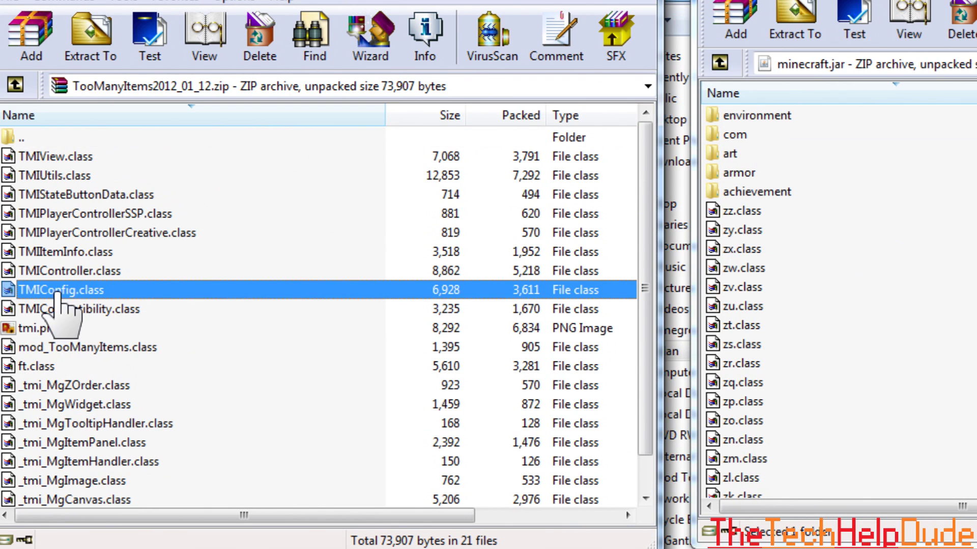
left_click(70, 158)
scroll(118, 426, "down", 1)
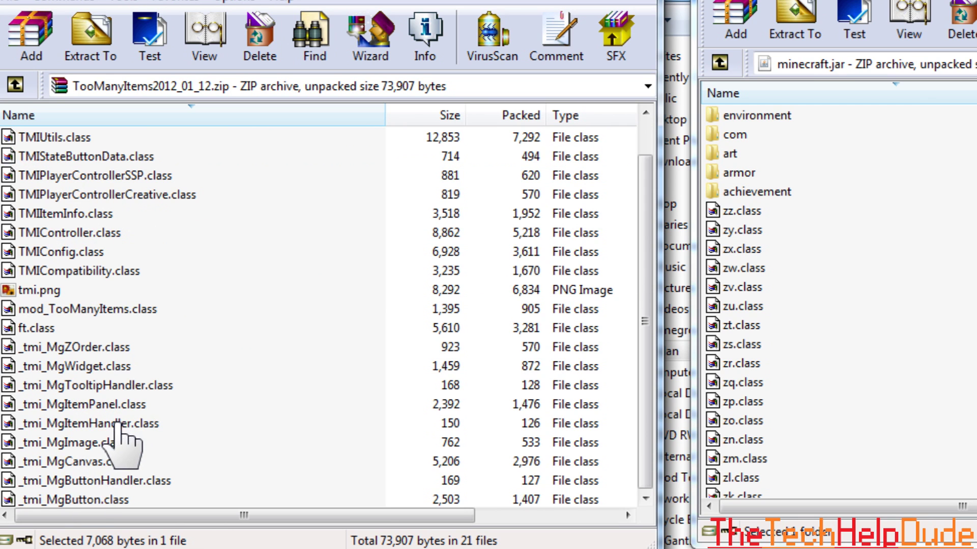
left_click(81, 499, "shift")
scroll(109, 327, "up", 1)
scroll(114, 305, "down", 1)
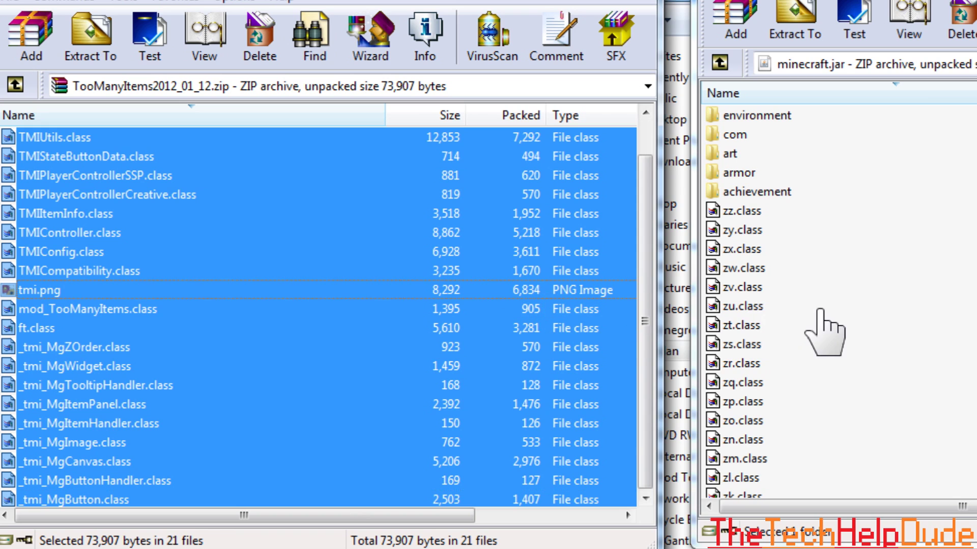
left_click_drag(837, 315, 836, 318)
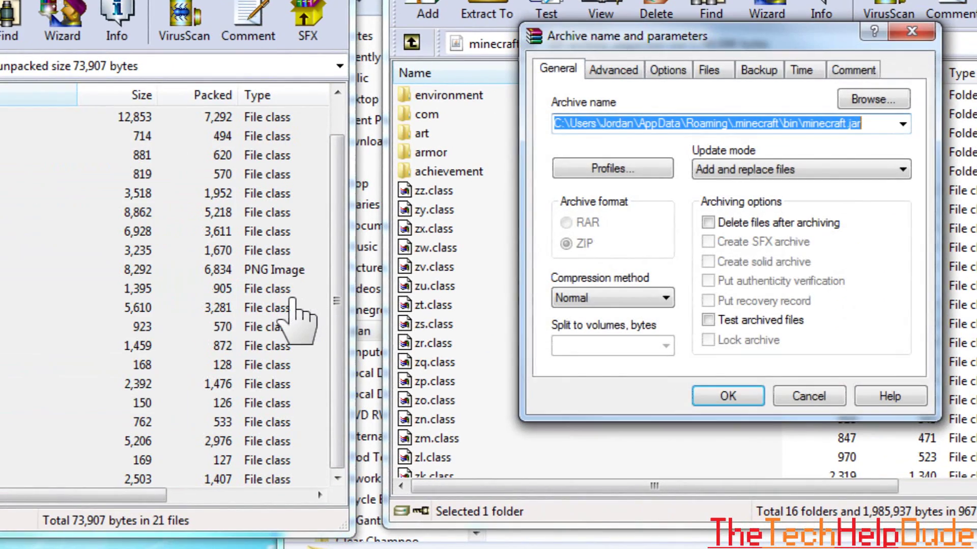
left_click(718, 395)
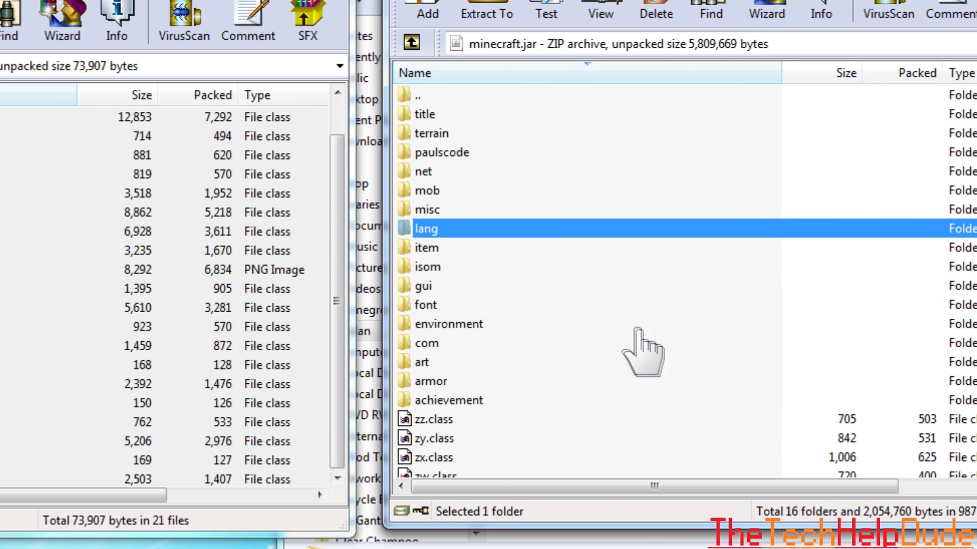
Look through the minecraft.jar listing for the copied TMI class files and tmi.png.
scroll(437, 356, "down", 15)
left_click(446, 326)
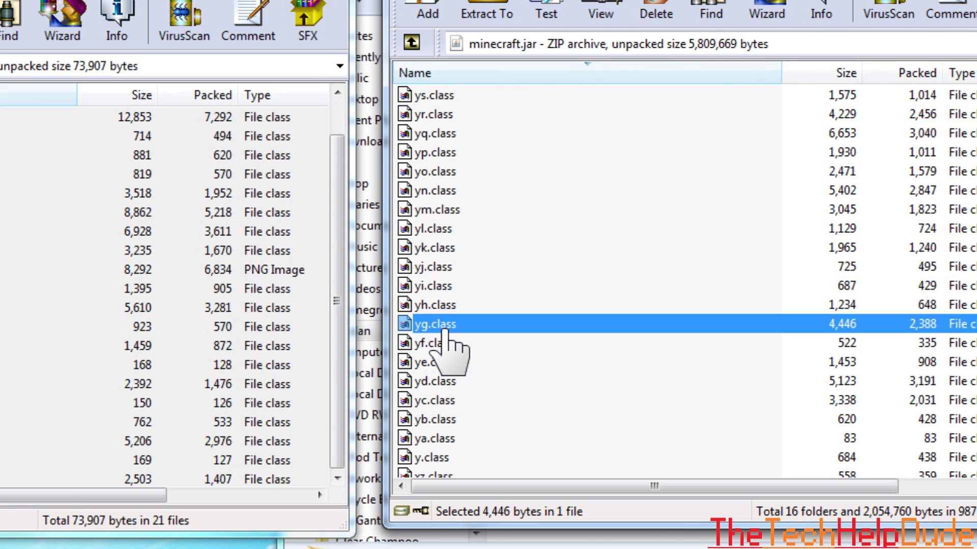
key("t")
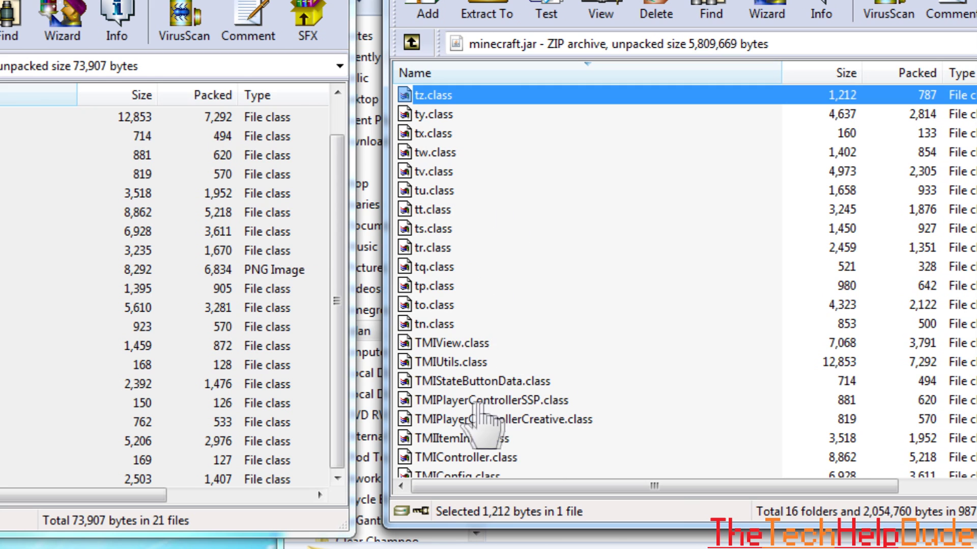
scroll(478, 405, "down", 2)
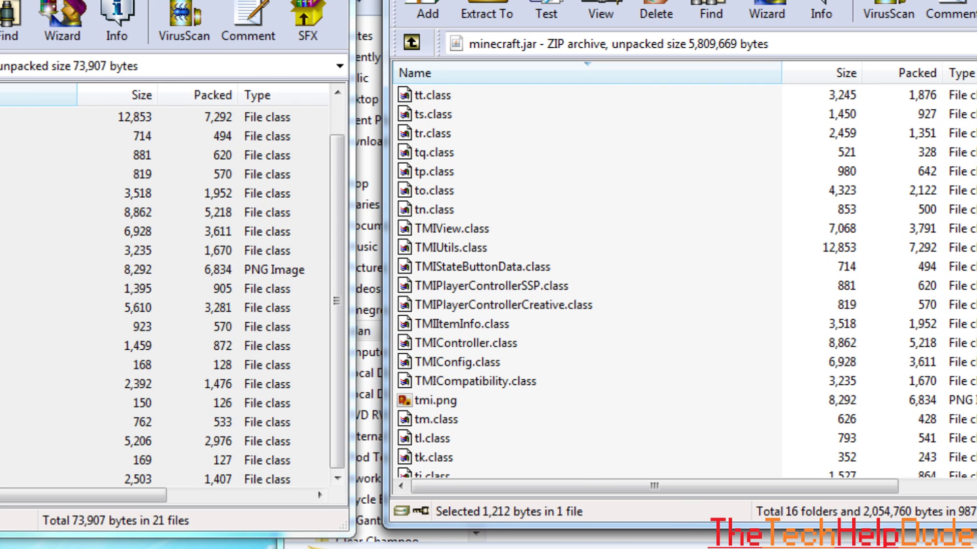
Close the TooManyItems zip archive and the minecraft.jar archive.
left_click(153, 193)
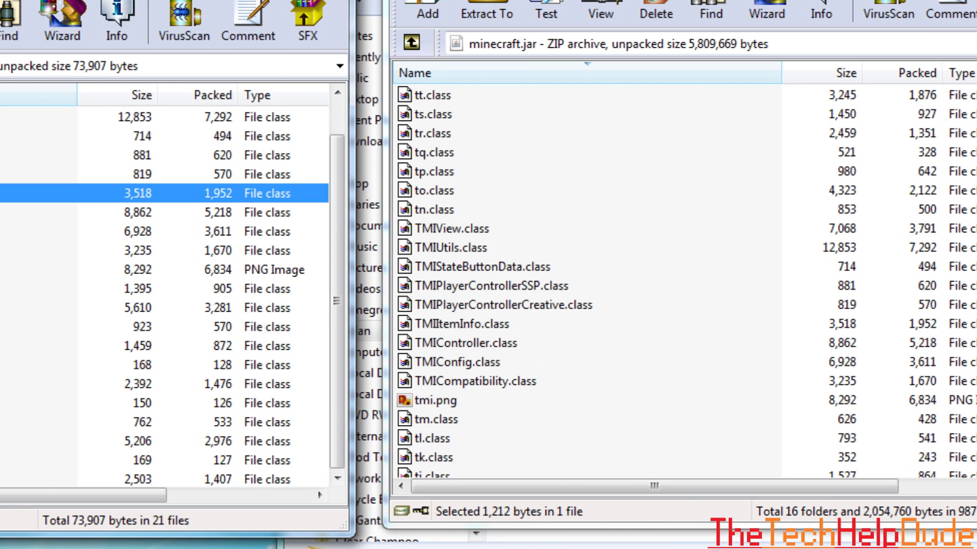
key("Escape")
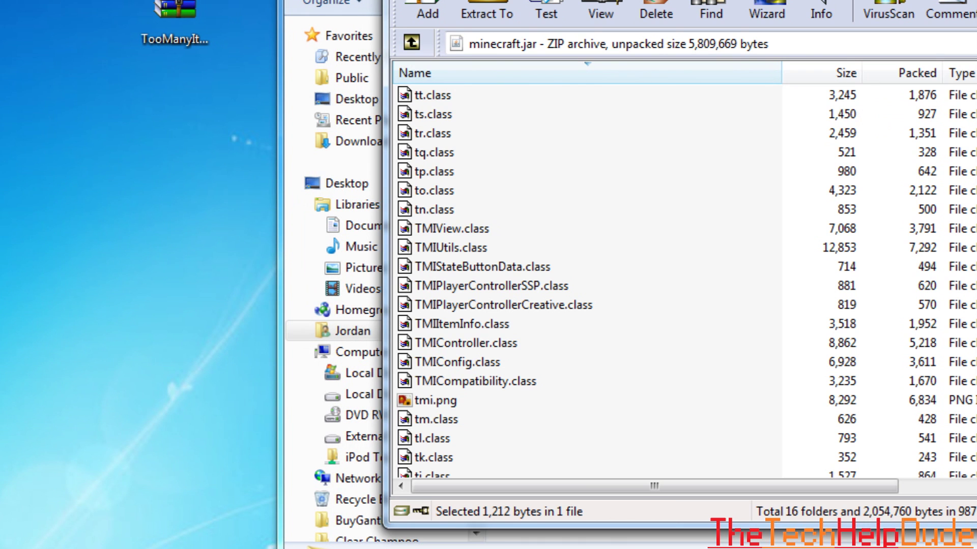
key("Escape")
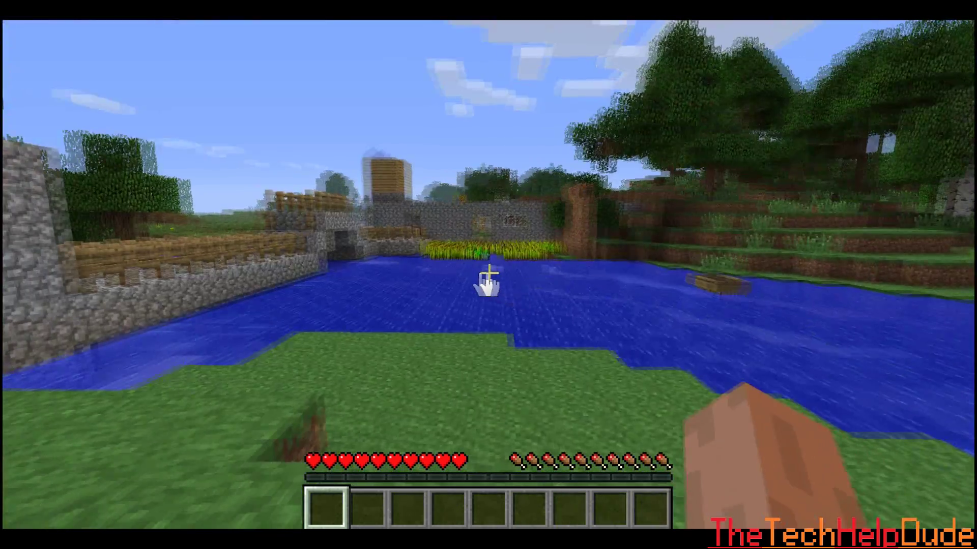
Open the inventory in Minecraft and browse all four pages of the TooManyItems item list, returning to the first page.
key("e")
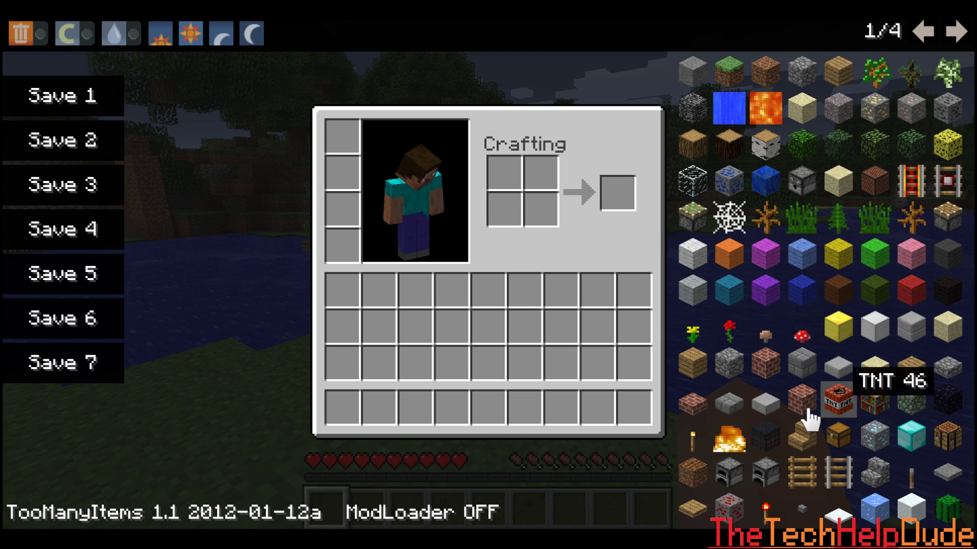
left_click(955, 33)
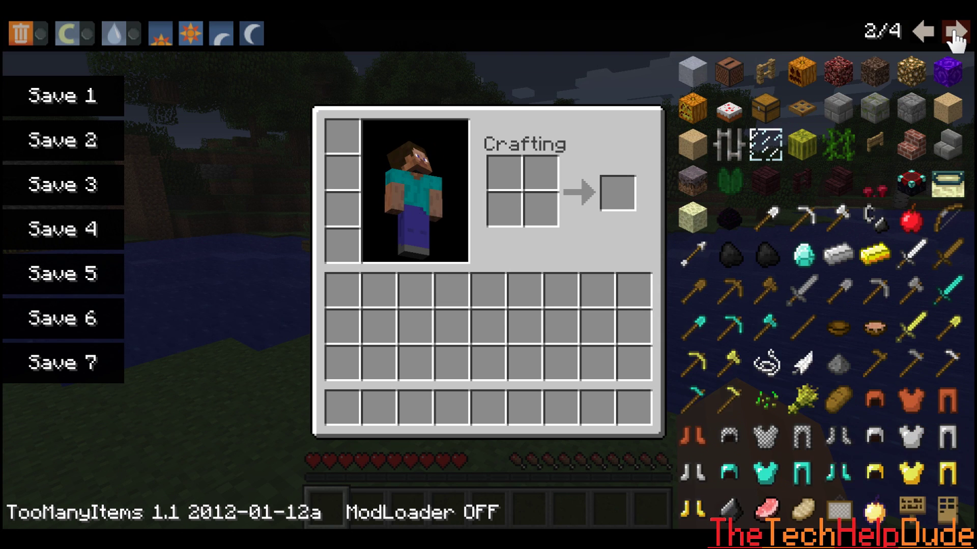
left_click(956, 33)
left_click(956, 33)
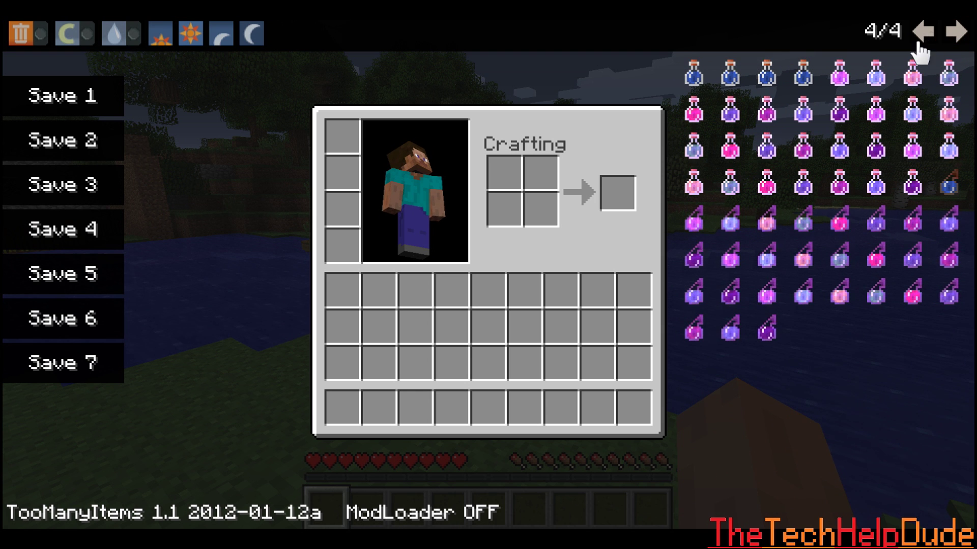
left_click(922, 31)
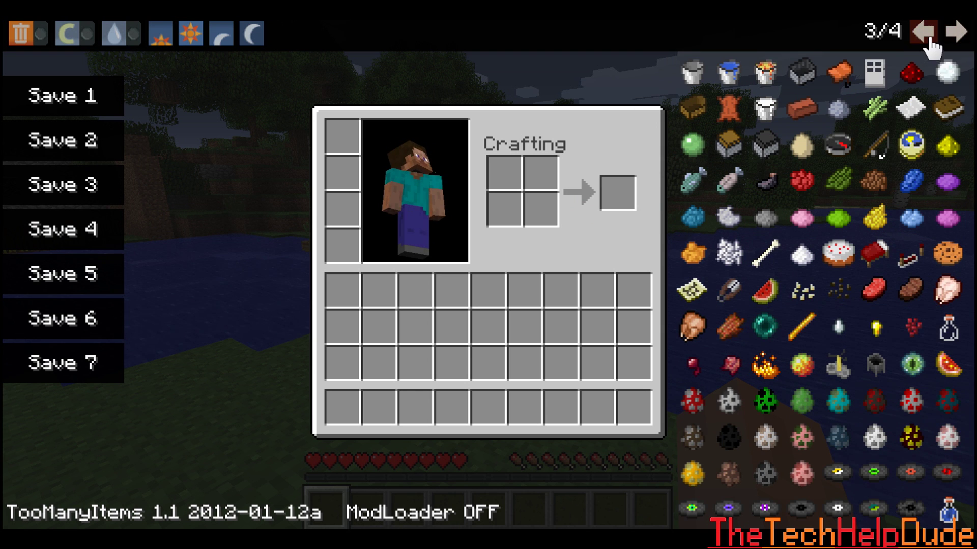
left_click(923, 33)
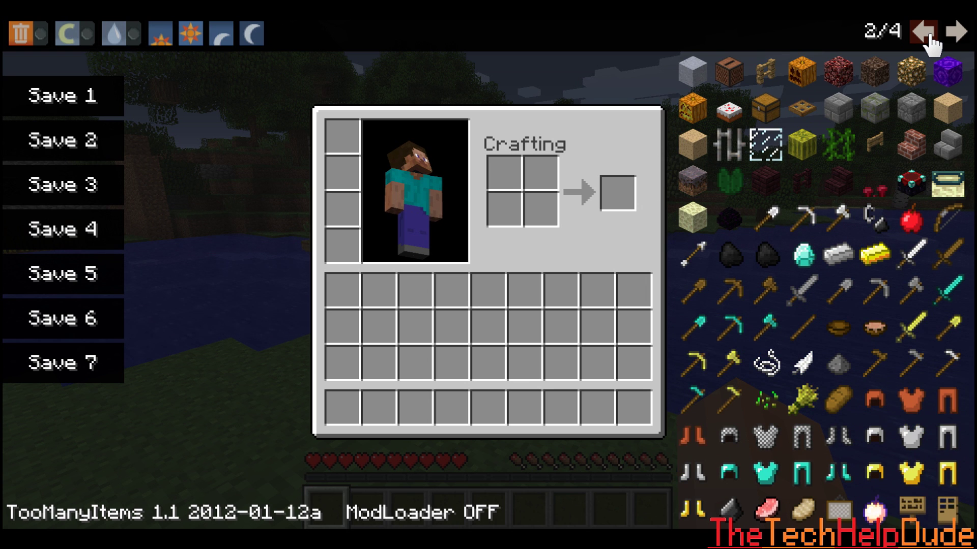
left_click(925, 34)
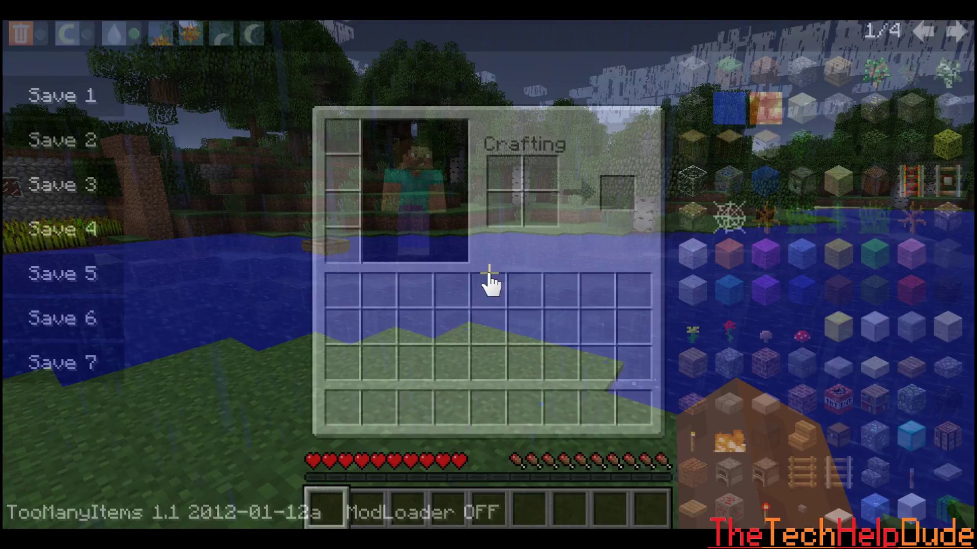
Try the creative mode toggle from the inventory, scroll through the item selection, and switch creative mode back off.
key("e")
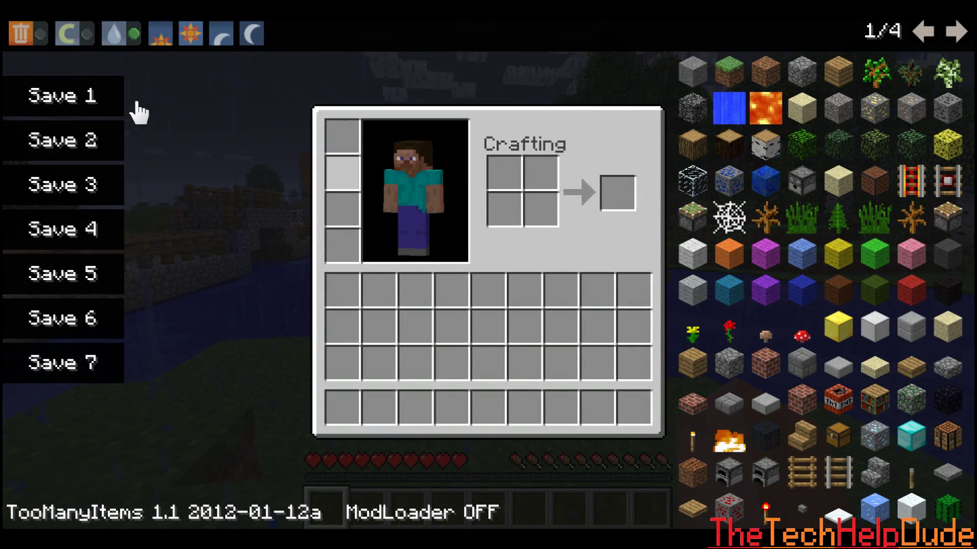
left_click(87, 44)
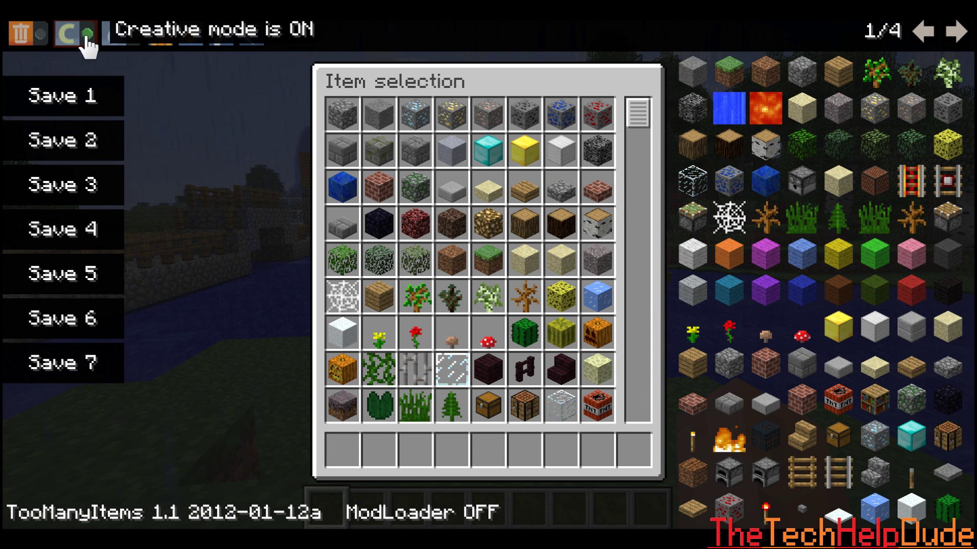
left_click(87, 44)
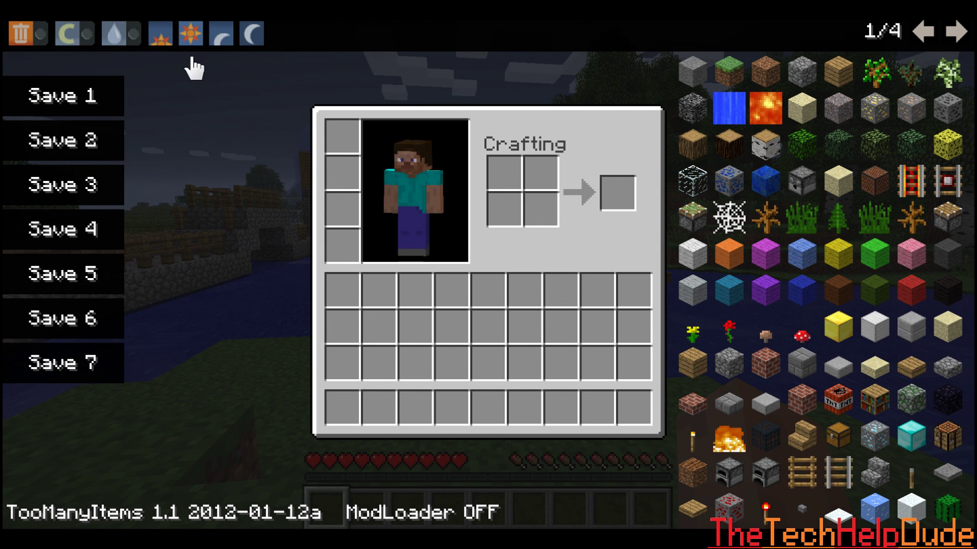
left_click(88, 44)
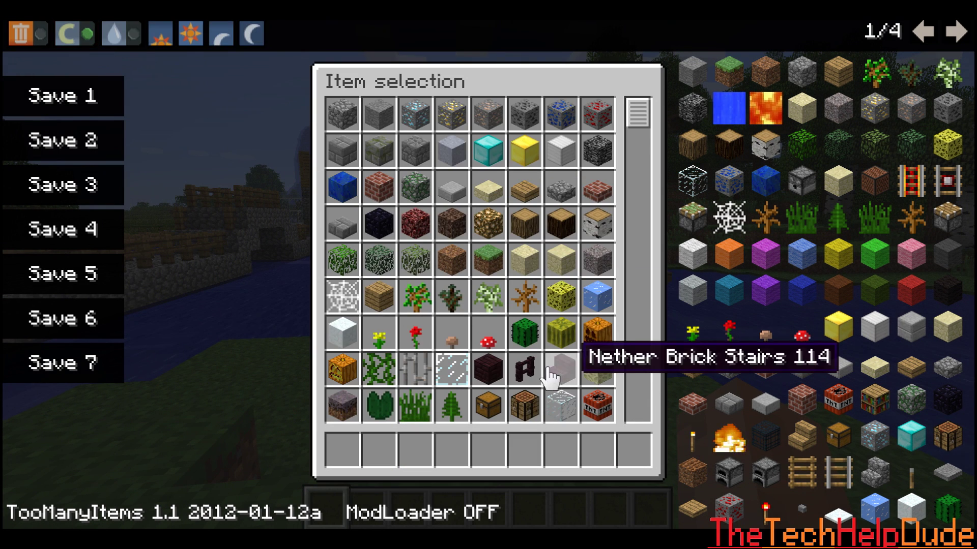
scroll(547, 351, "down", 4)
scroll(544, 322, "up", 3)
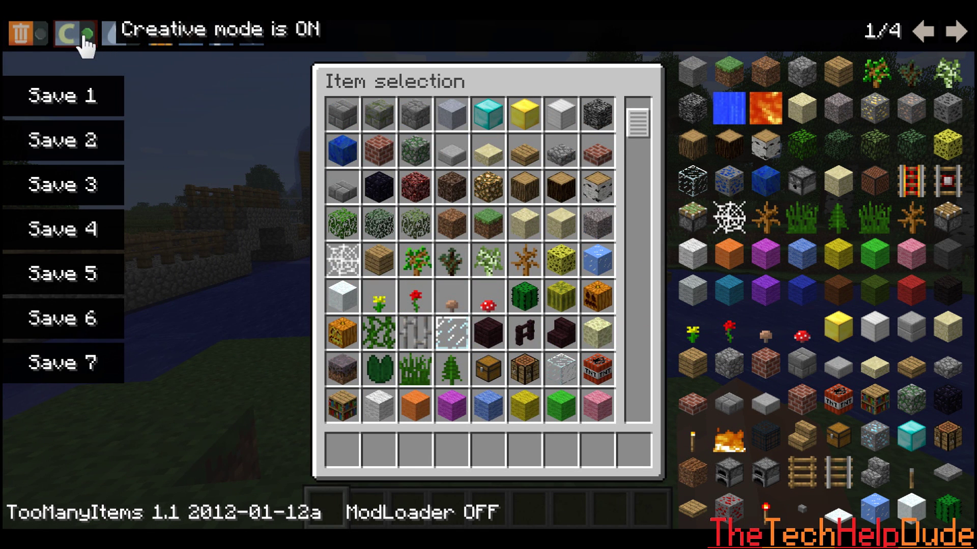
left_click(49, 40)
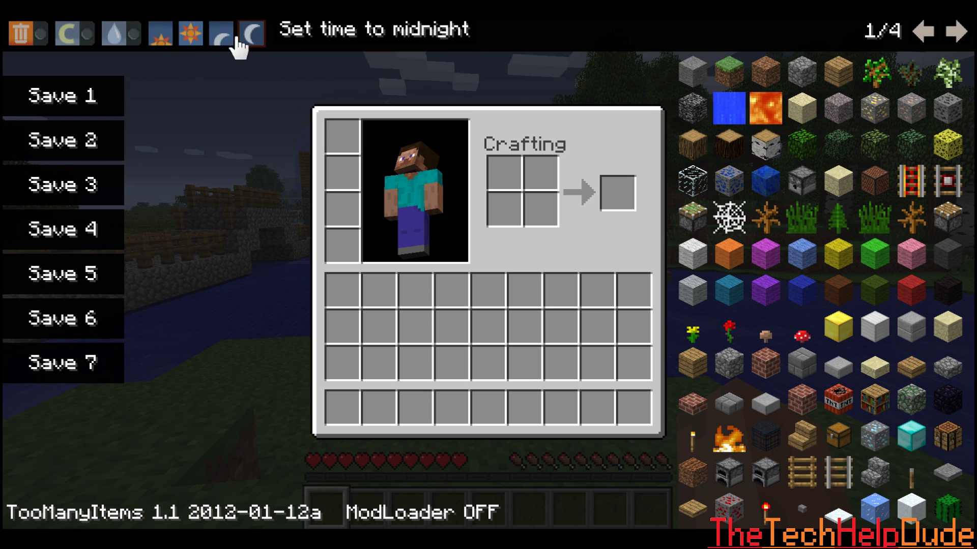
left_click(94, 104)
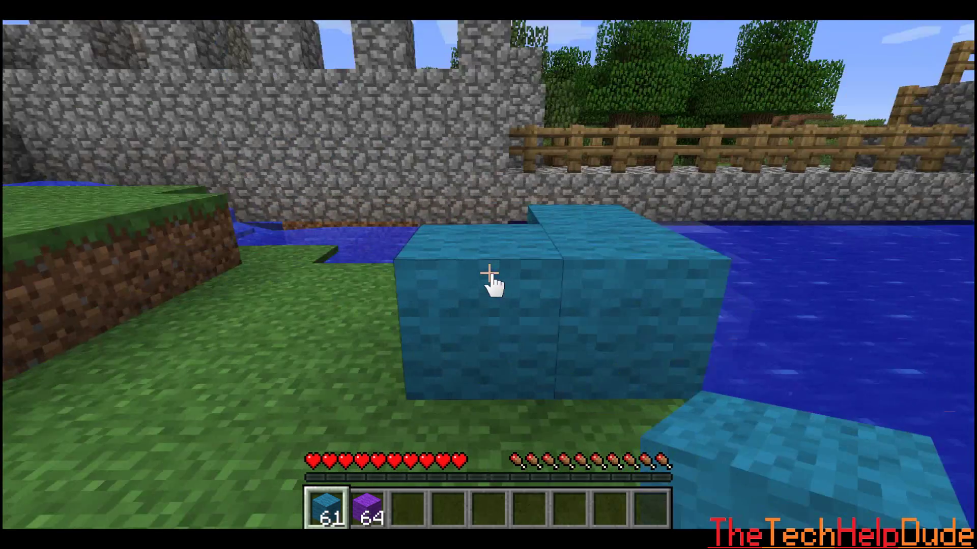
Place several cyan wool blocks on the grass beside the water and break the one placed nearest.
right_click(489, 278)
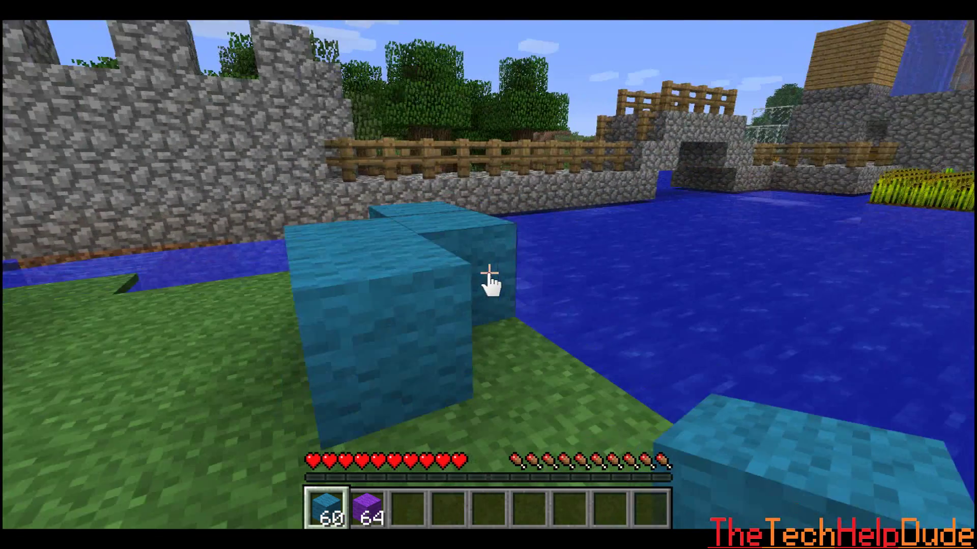
right_click(489, 278)
right_click(489, 277)
right_click(489, 277)
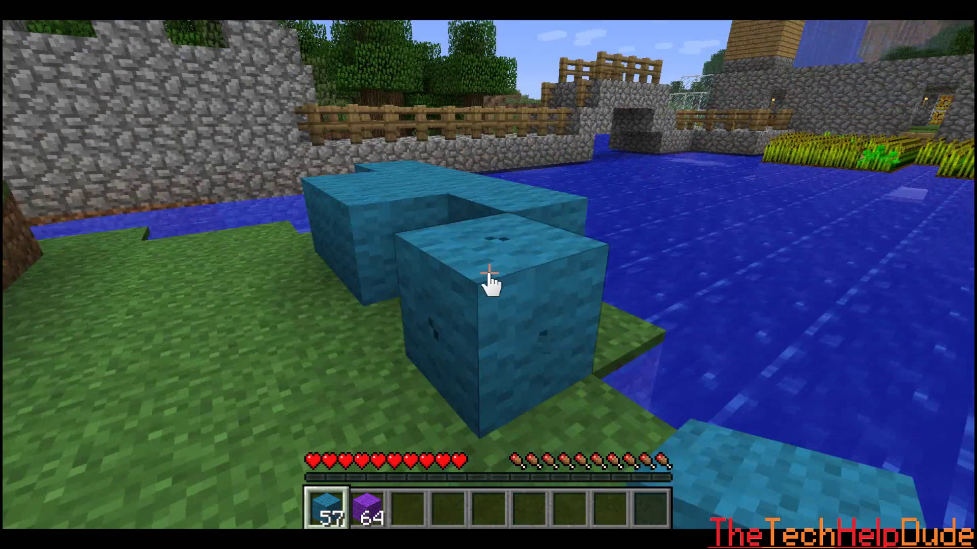
left_click_drag(489, 277, 490, 279)
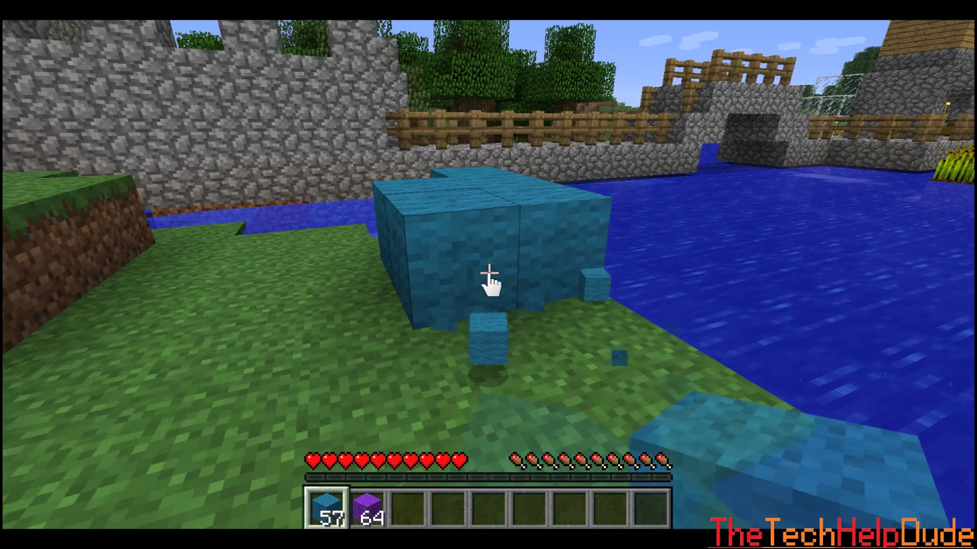
Open the inventory and hide and show the TooManyItems overlay twice.
key("e")
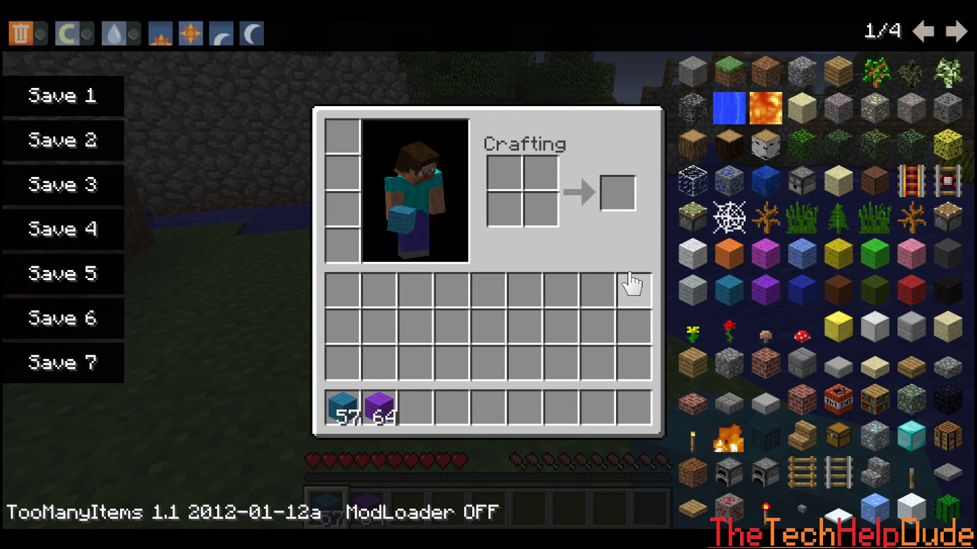
key("o")
key("o")
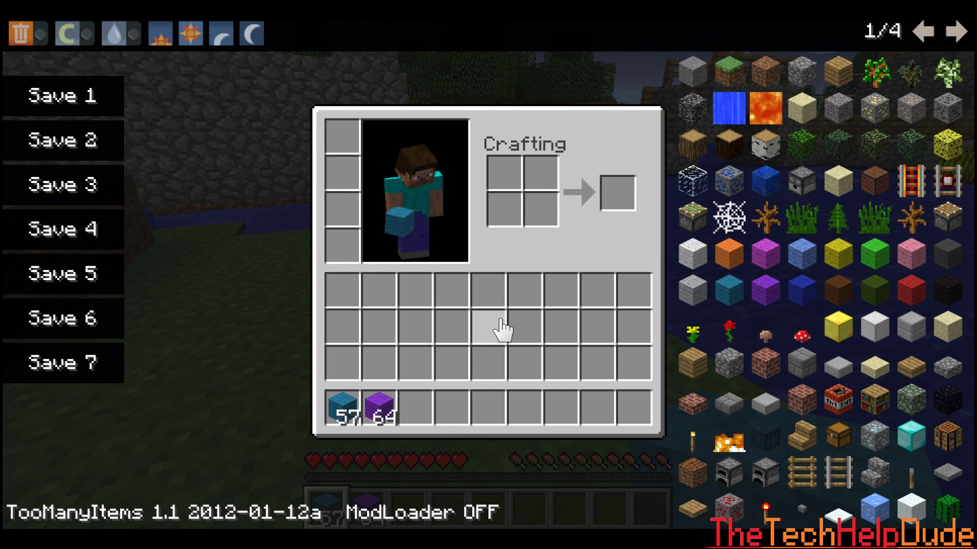
key("o")
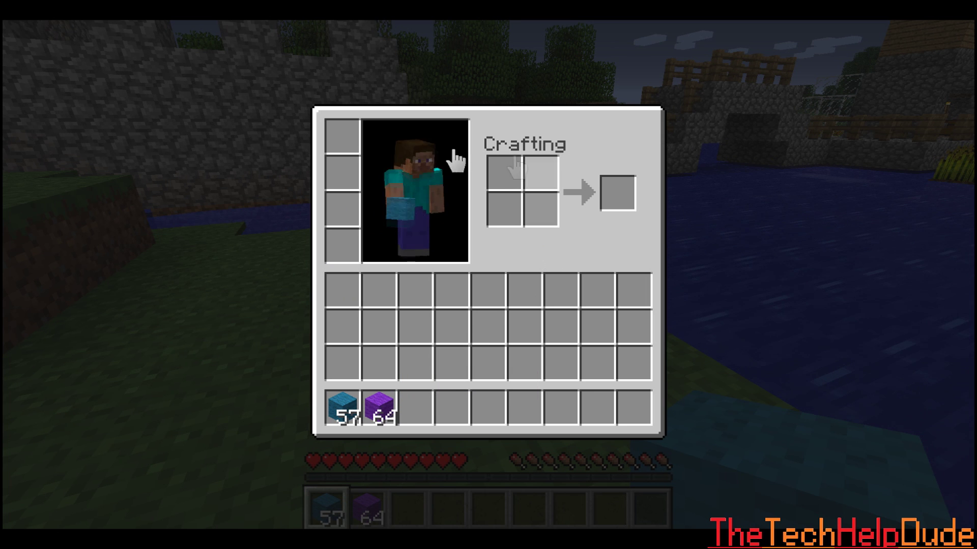
key("o")
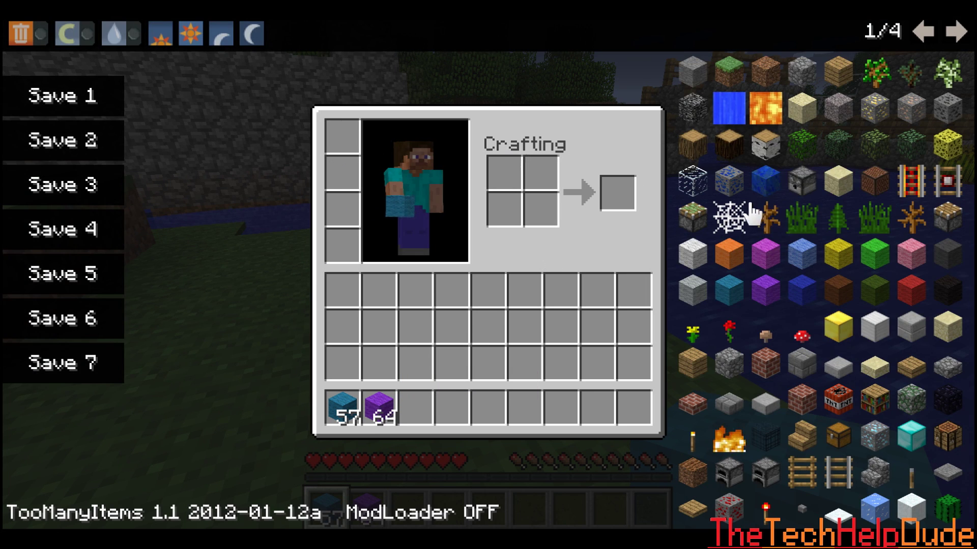
Add a stack of 64 fire to the inventory and set fire around the cyan wool blocks.
left_click(732, 448)
key("e")
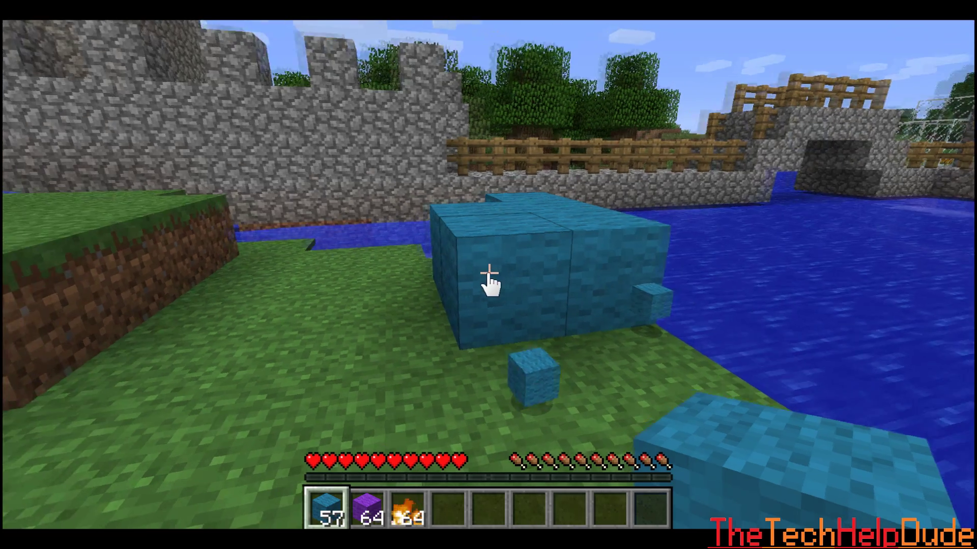
key("3")
right_click(490, 281)
right_click(490, 281)
right_click(489, 281)
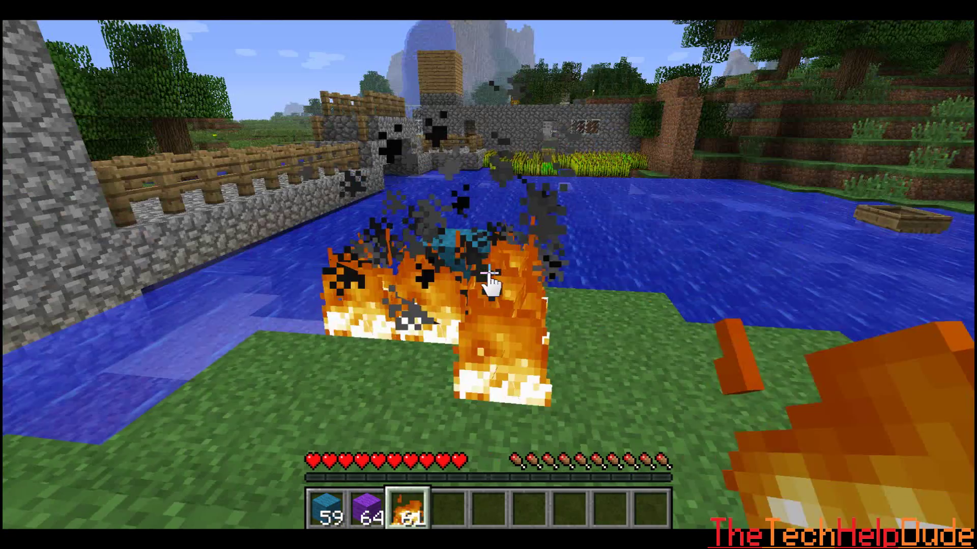